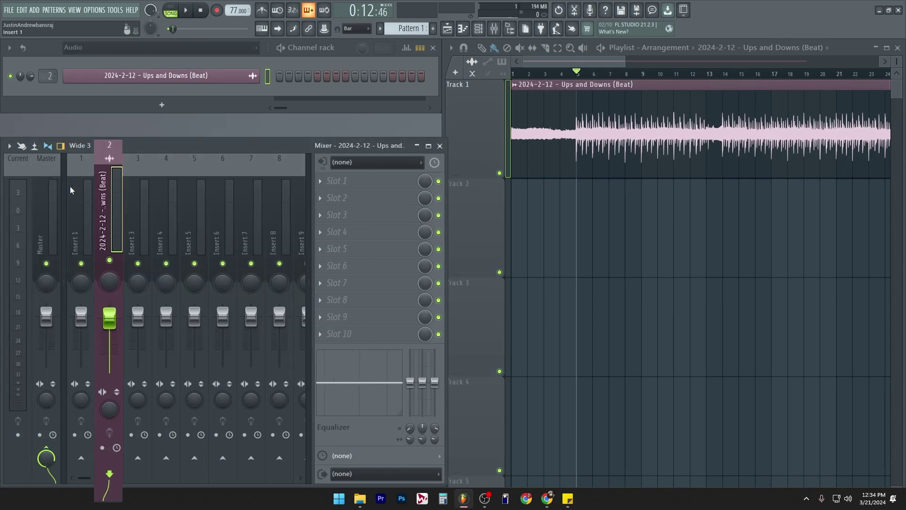
Feed Input 3 into mixer Insert 3, arm that insert, and enable the toolbar Record button.
click(396, 162)
click(349, 303)
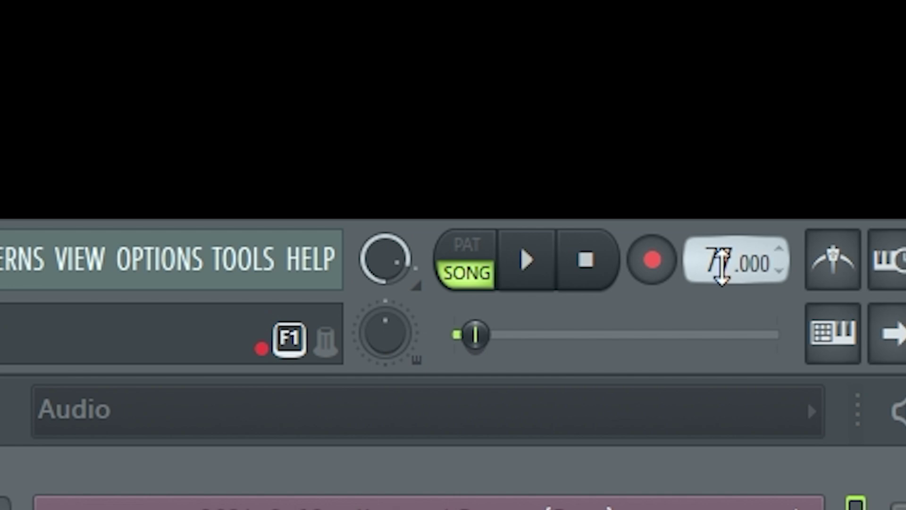
click(653, 262)
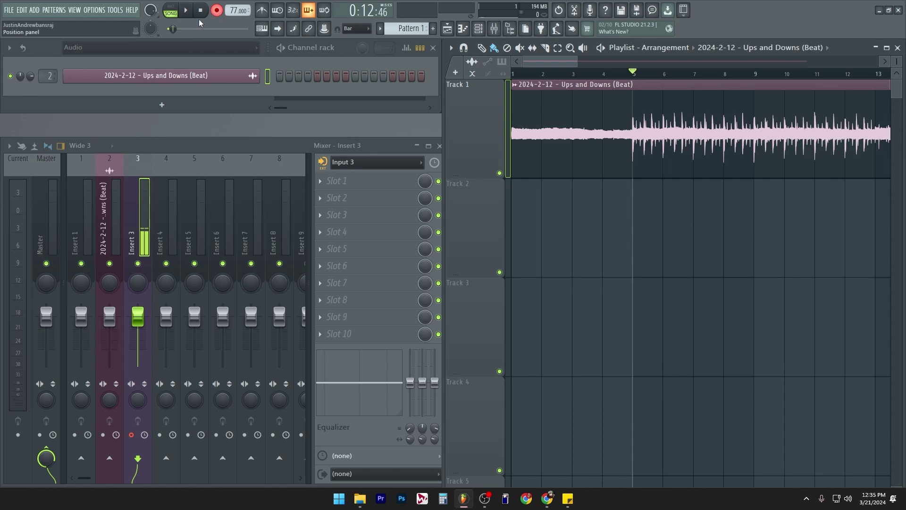
Record a short take onto Track 2 and select the new clip.
click(186, 11)
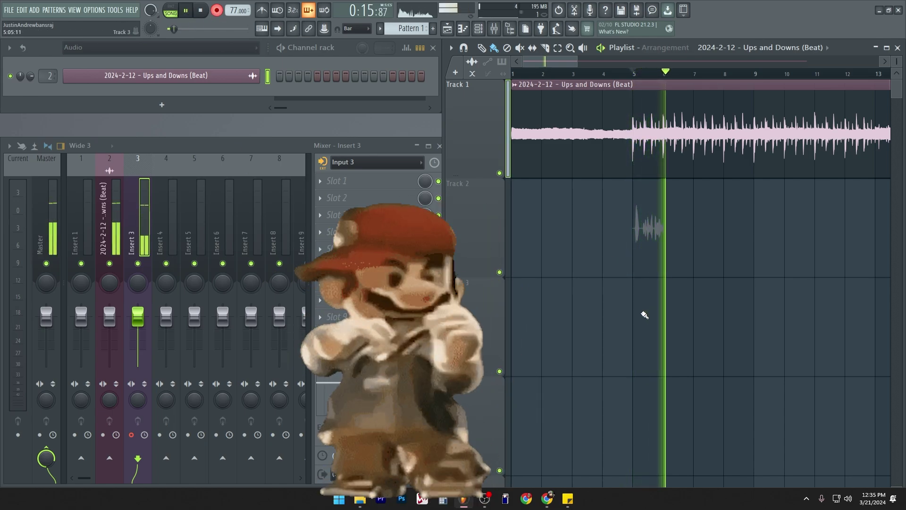
key(space)
click(650, 245)
scroll(542, 199, up, 5)
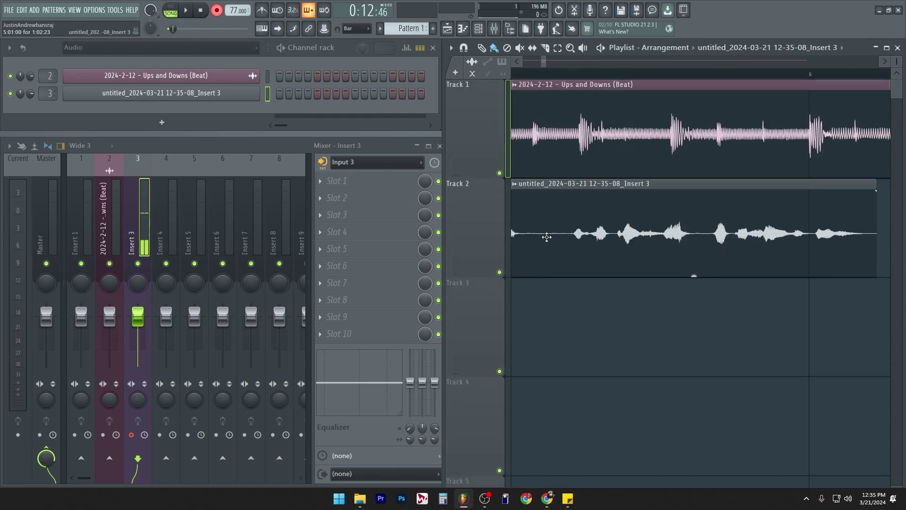
scroll(565, 211, up, 2)
double_click(528, 236)
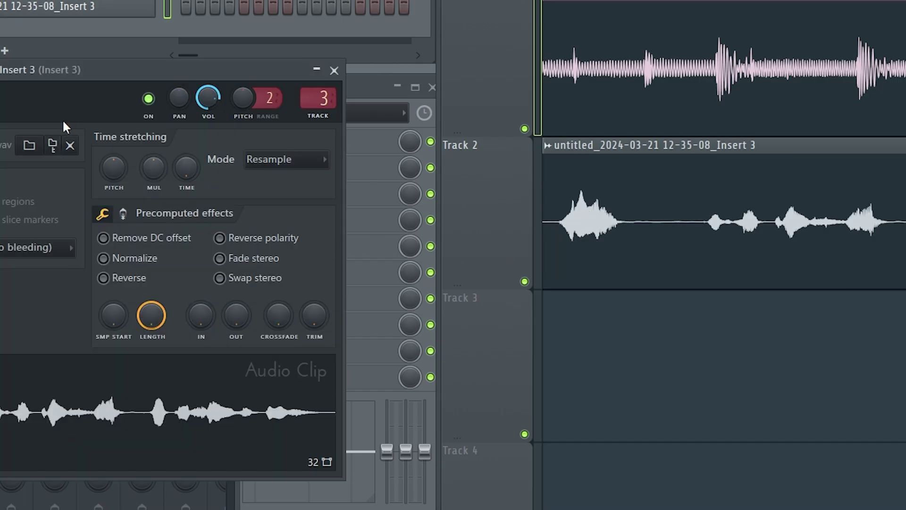
click(19, 65)
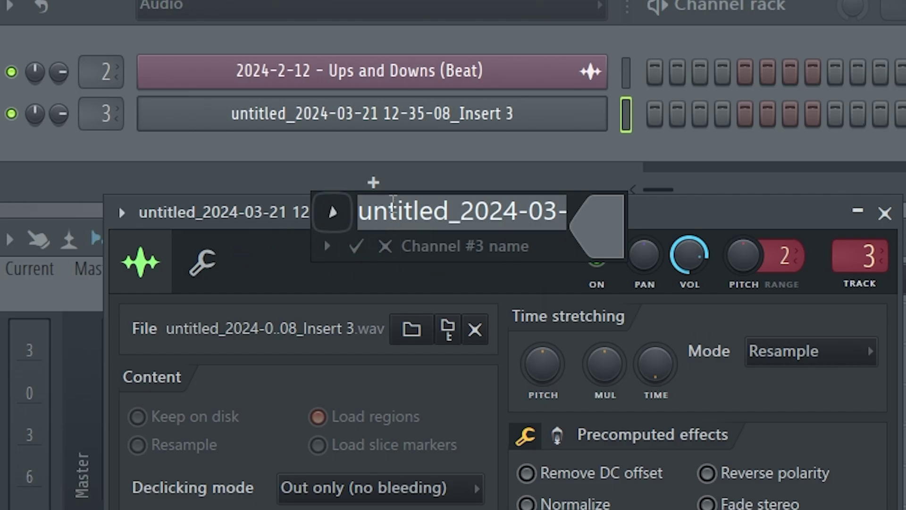
click(416, 216)
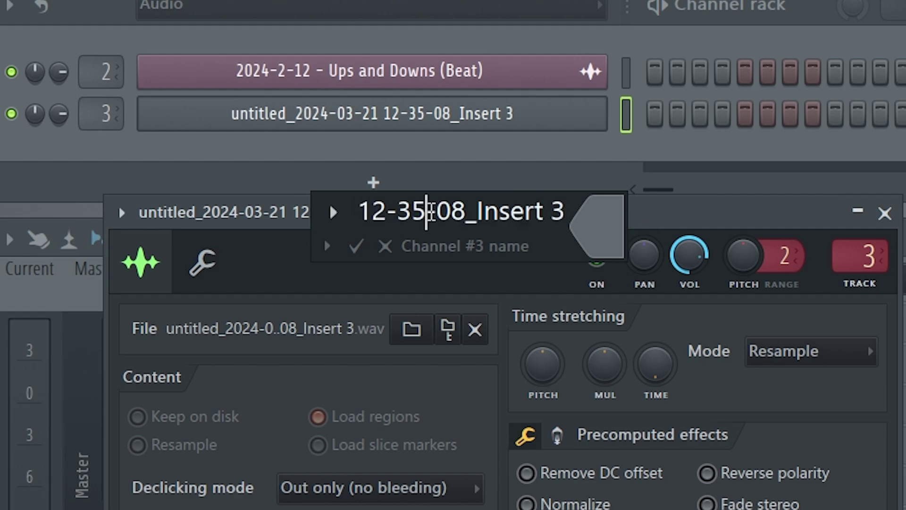
click(356, 244)
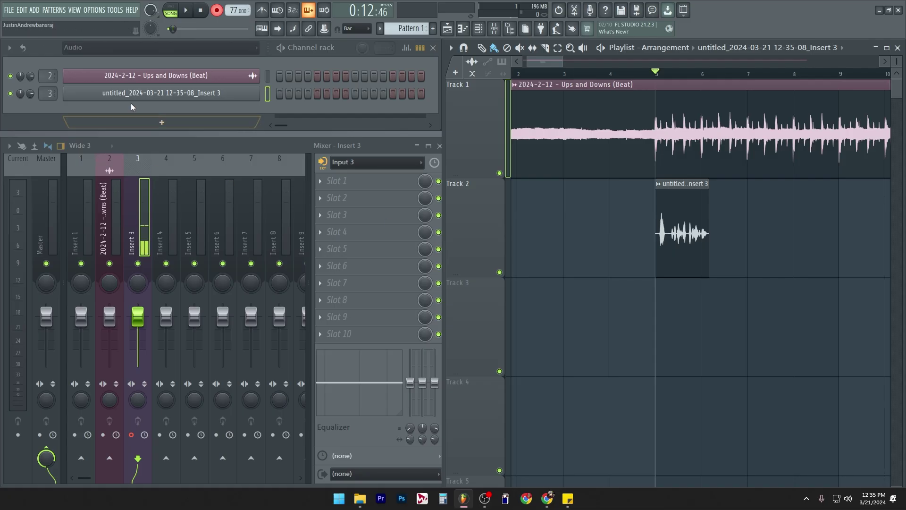
Rename channel 3, the recorded take, to 'Vocals' so its Track 2 clip matches.
right_click(138, 97)
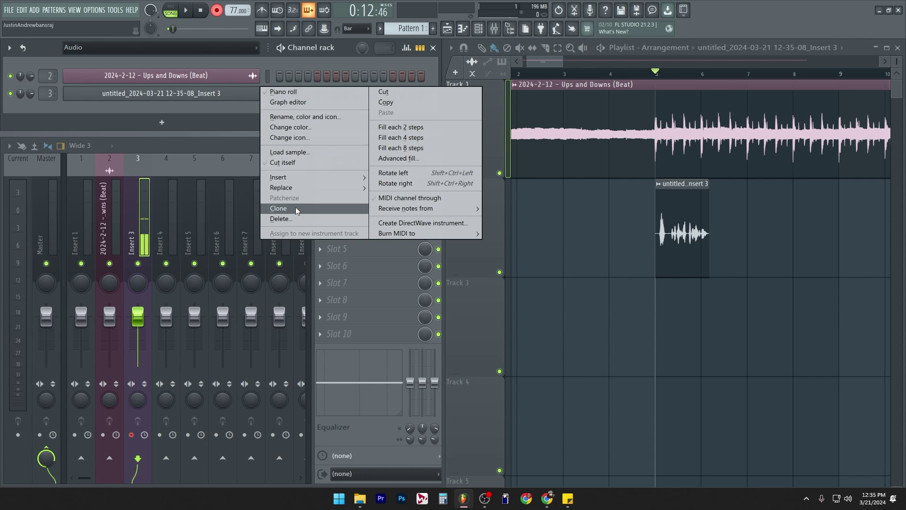
click(281, 218)
click(486, 285)
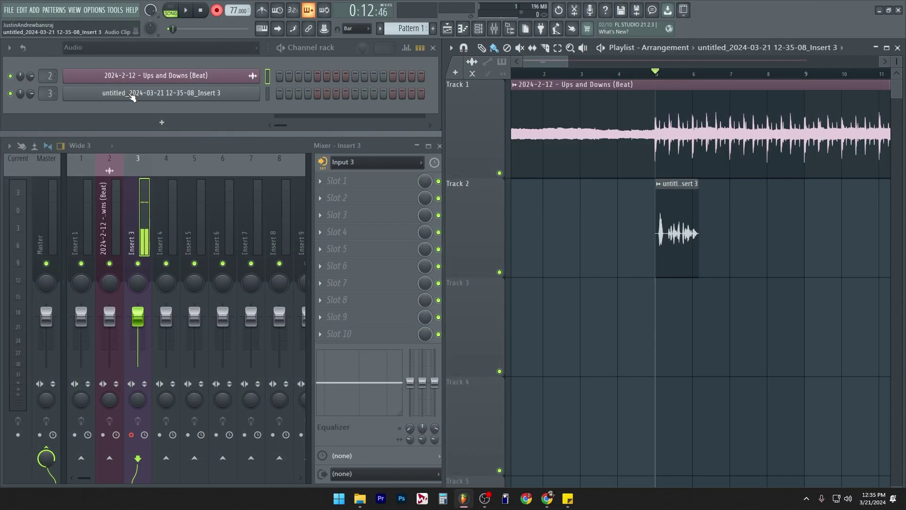
click(132, 96)
key(F2)
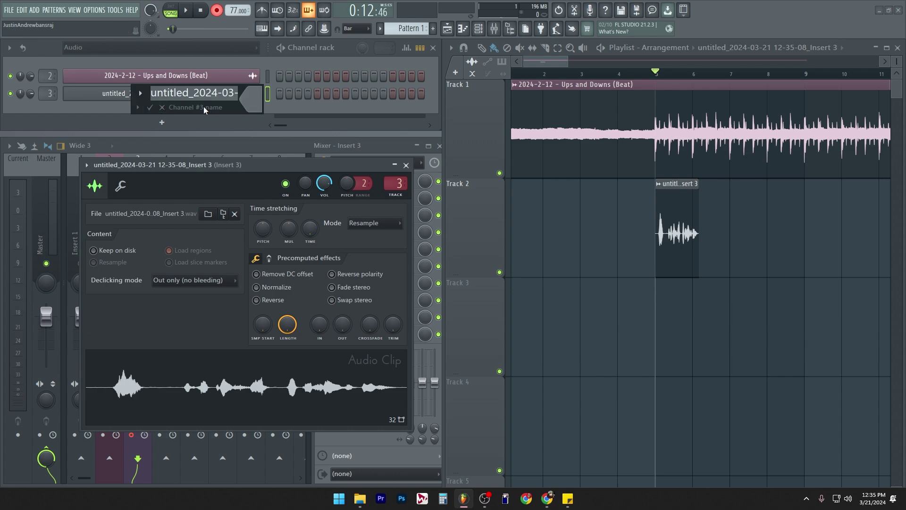
text(Vocals)
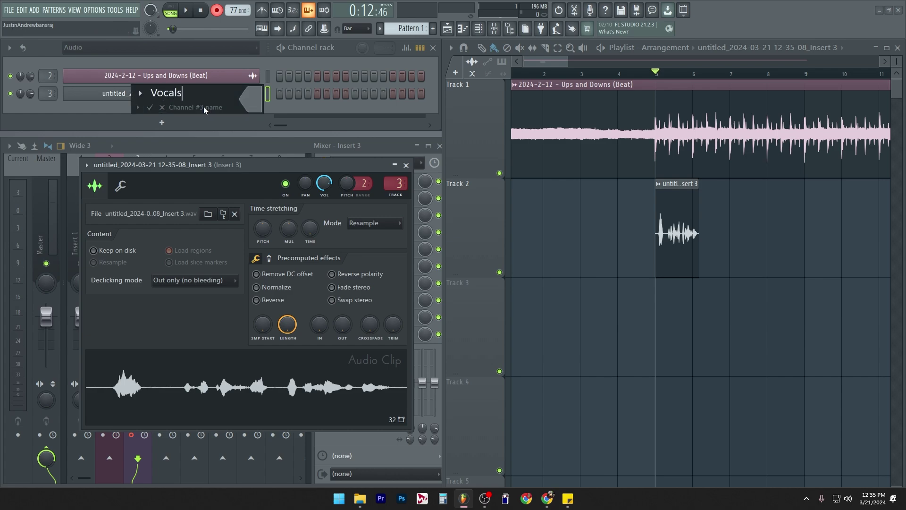
key(Return)
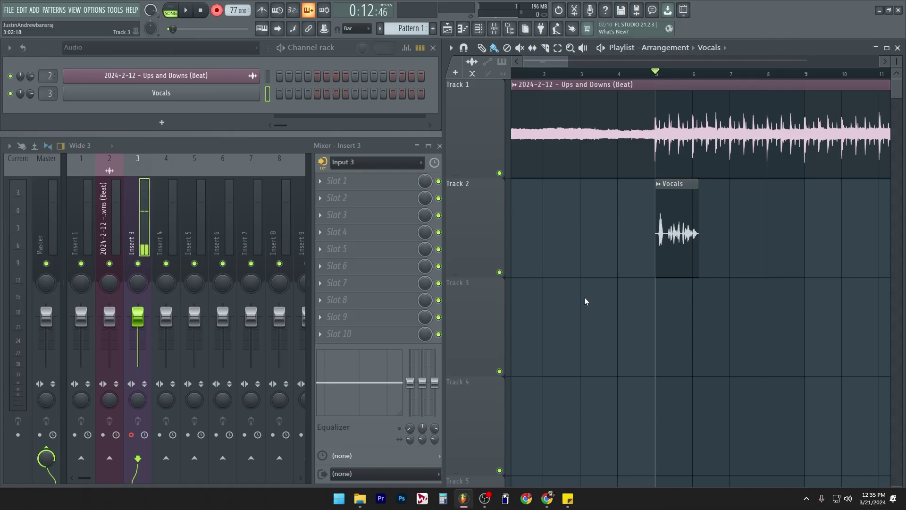
Save the project as Song Name.flp.
key(ctrl+s)
click(136, 292)
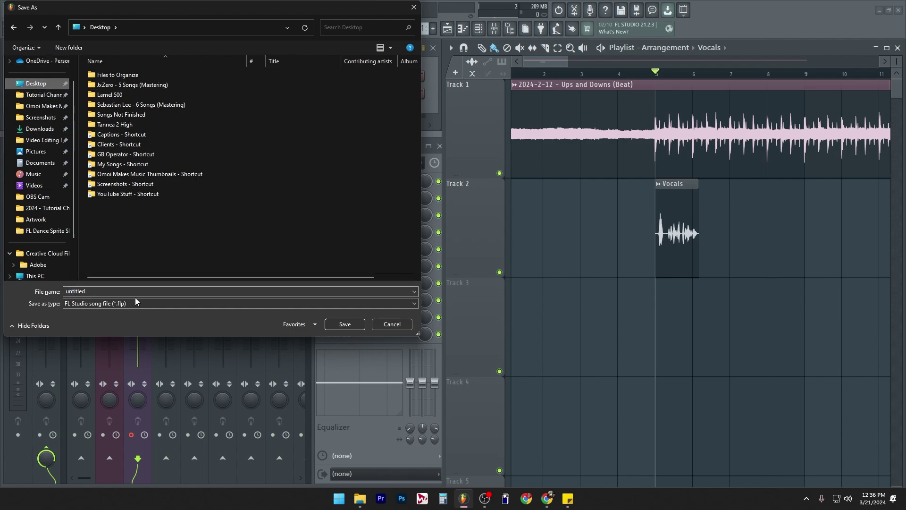
click(152, 292)
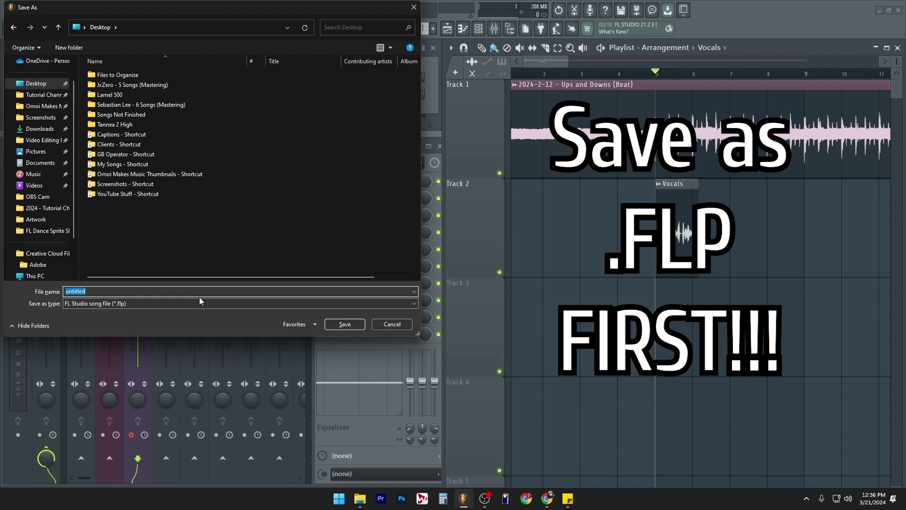
text(Song Name)
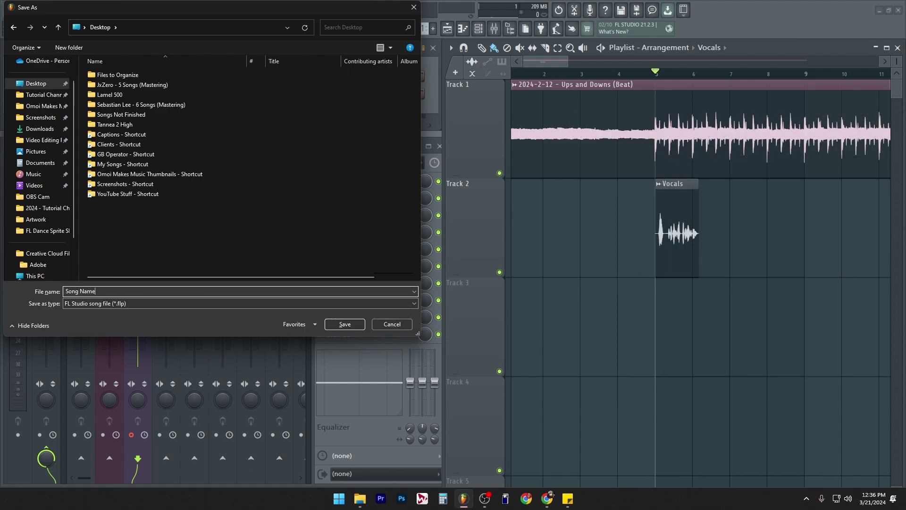
key(Return)
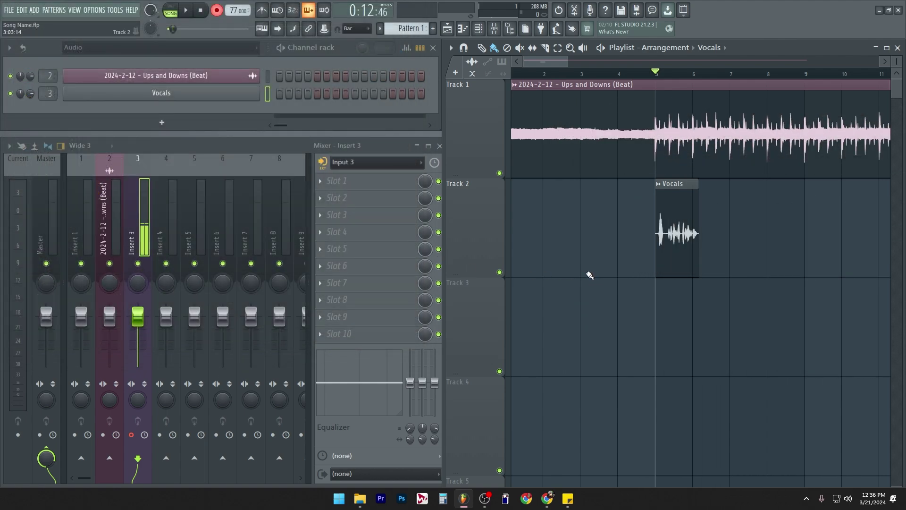
Save the project again, choosing the Zipped song file (*.zip) type.
click(9, 10)
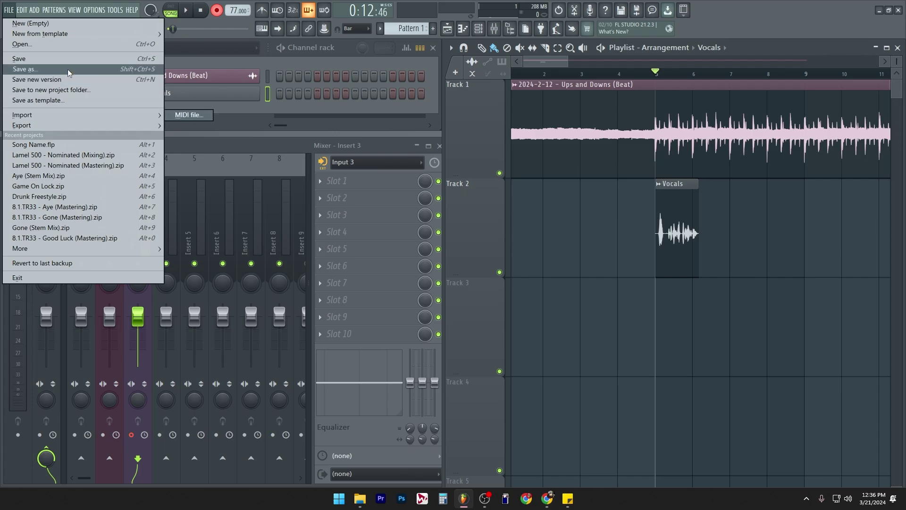
click(28, 69)
click(425, 335)
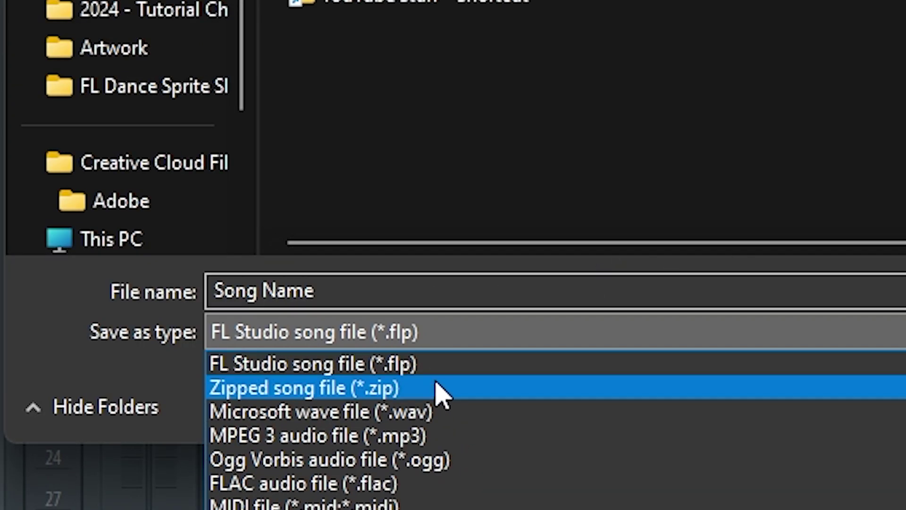
click(438, 390)
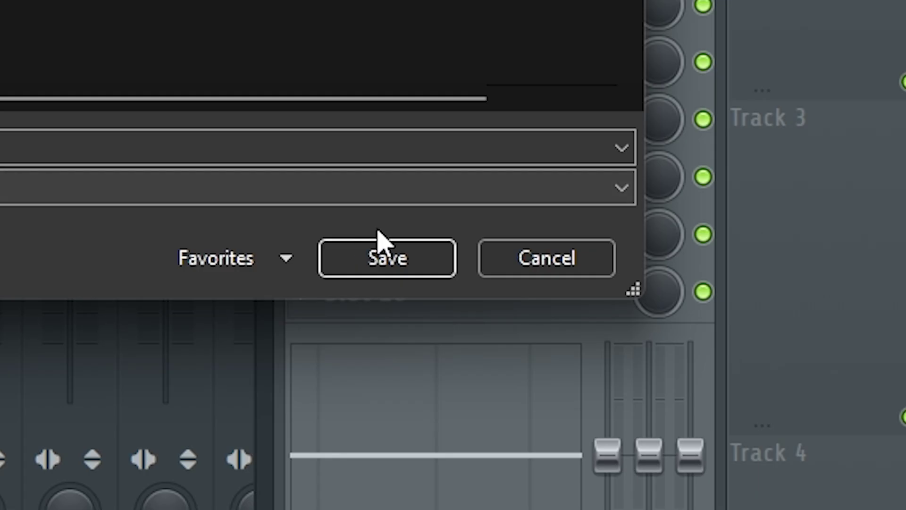
Save the zip to the Desktop and open Song Name.zip to see the untitled WAV take.
click(387, 257)
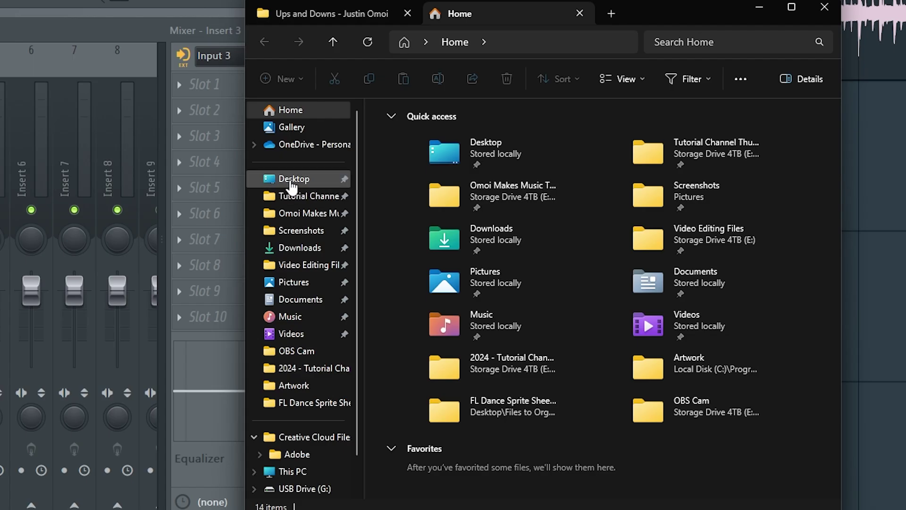
click(266, 179)
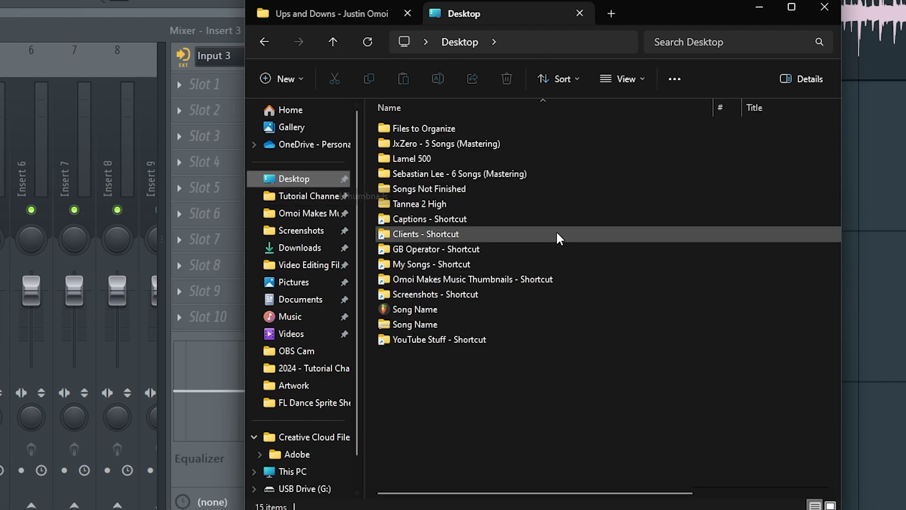
double_click(446, 324)
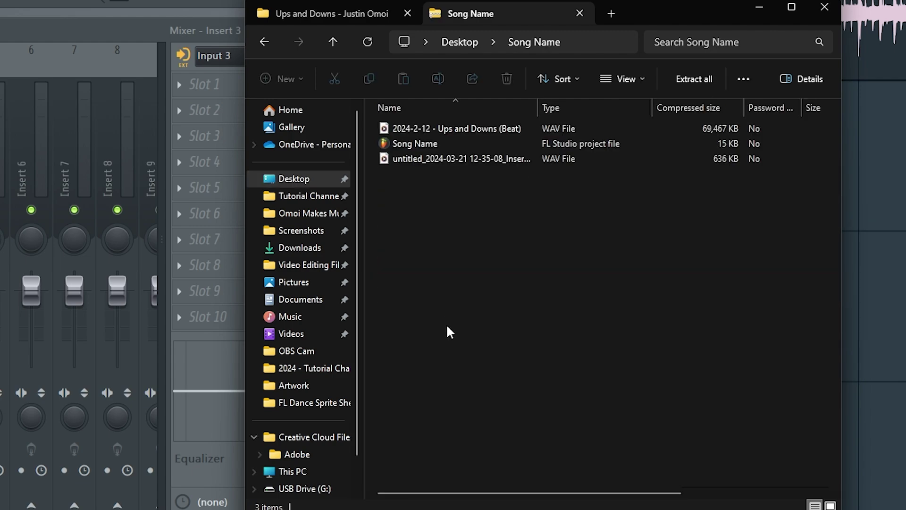
click(436, 160)
drag(538, 106, 616, 108)
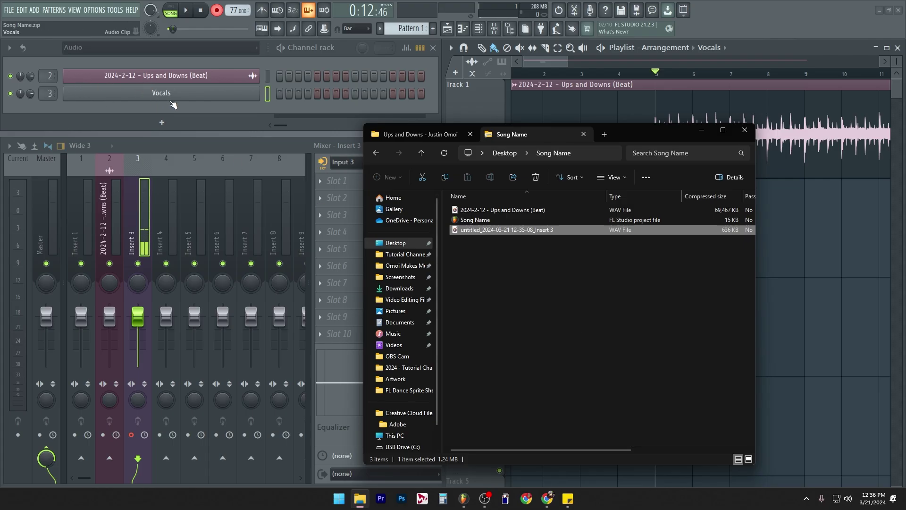
Delete the Vocals channel and its Track 2 clip.
click(171, 101)
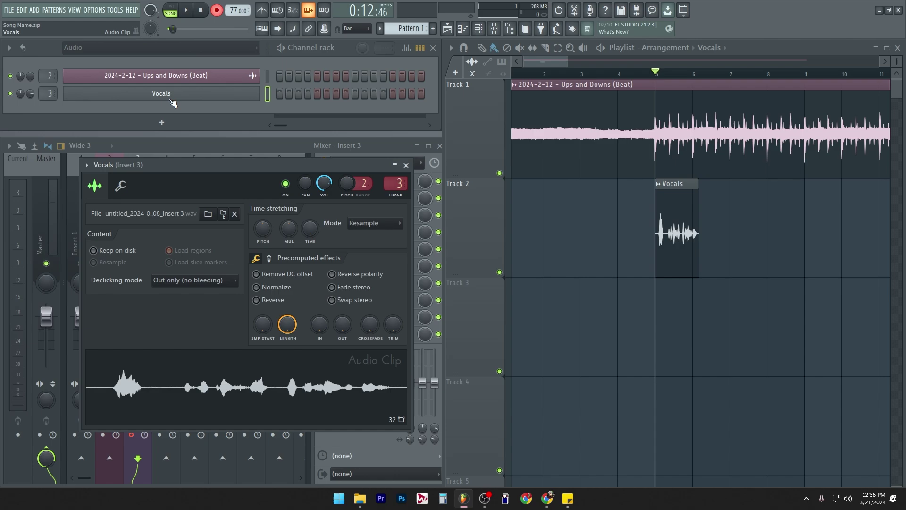
click(172, 101)
key(alt+Delete)
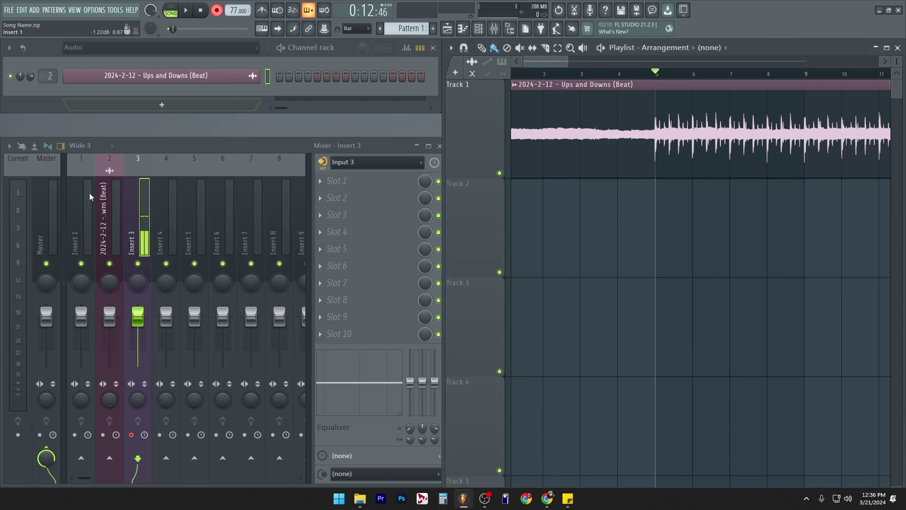
Arm Insert 3 to record into a file named 'Song Name - Artist Name - Vocals'.
click(131, 435)
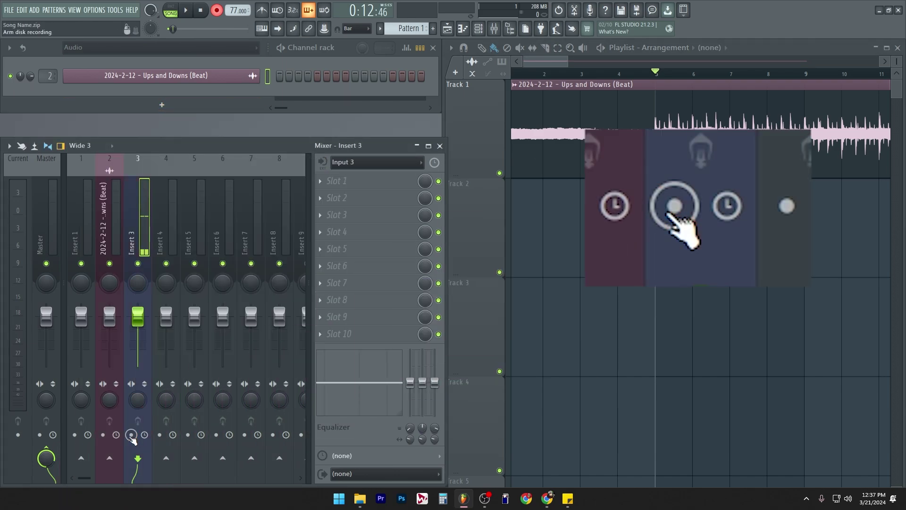
right_click(131, 435)
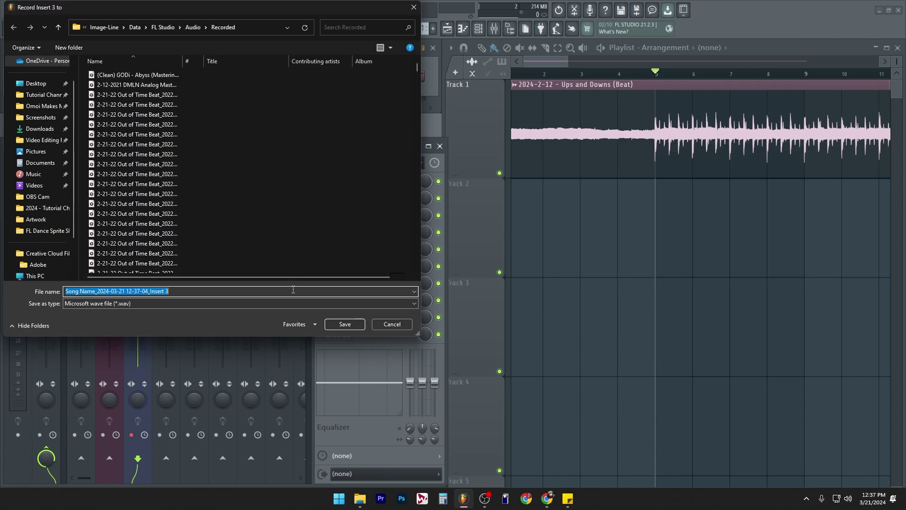
text(Song Name)
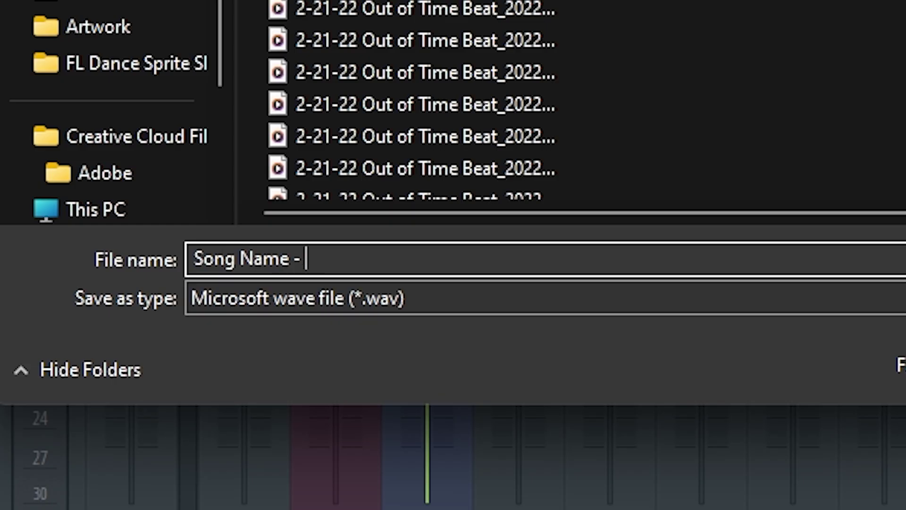
text( - Artist Name - Vocals)
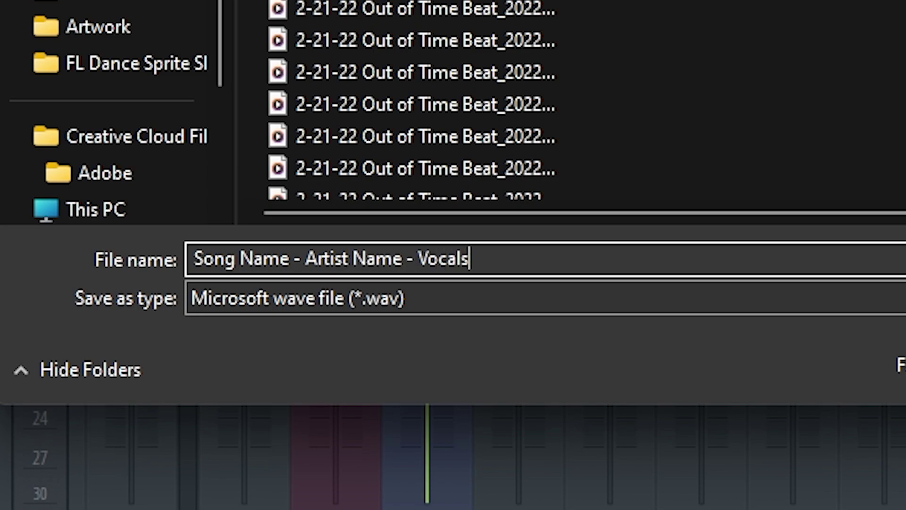
key(Return)
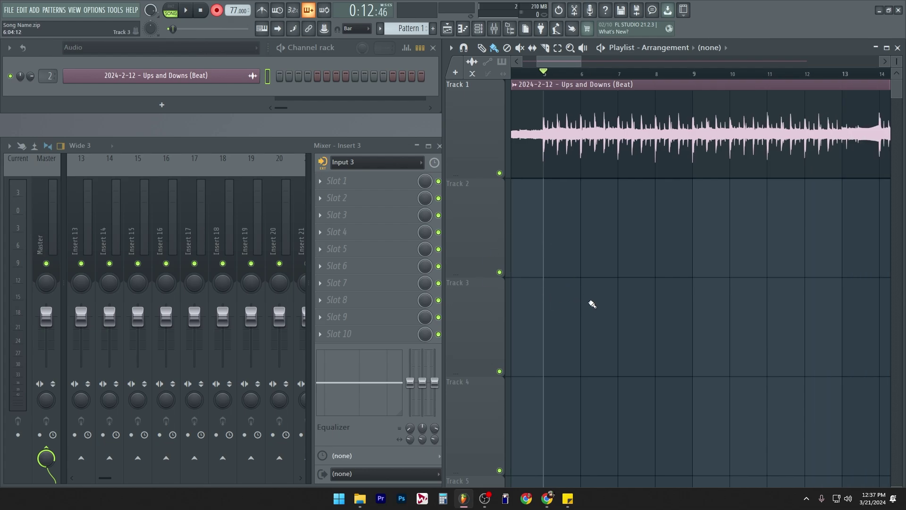
Record the Vocals take onto Track 2.
key(space)
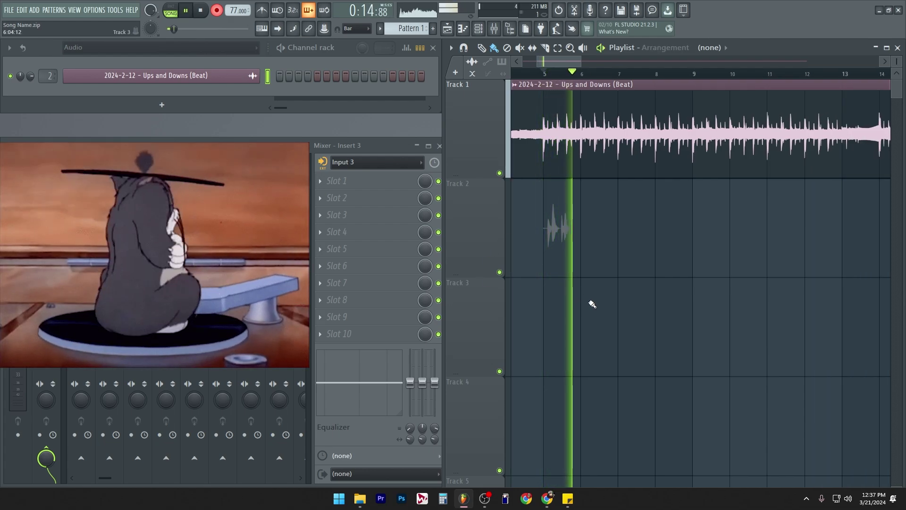
key(space)
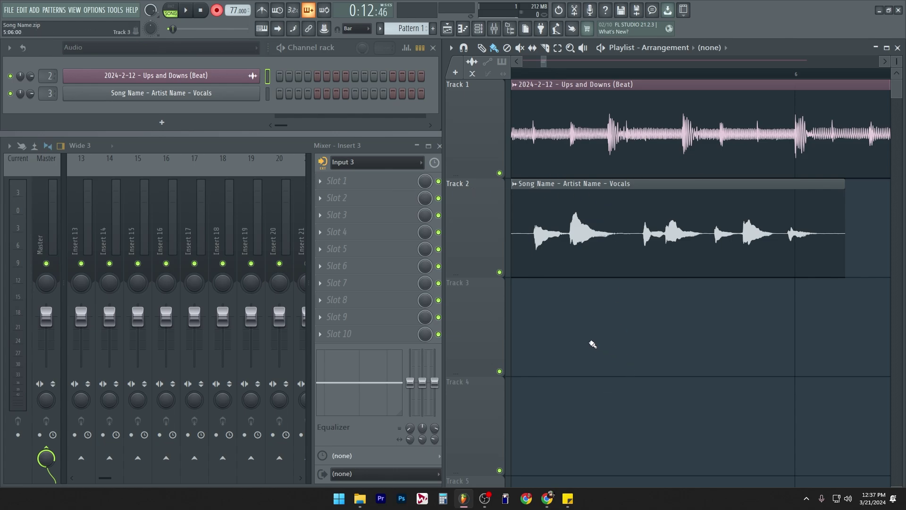
drag(105, 477, 84, 477)
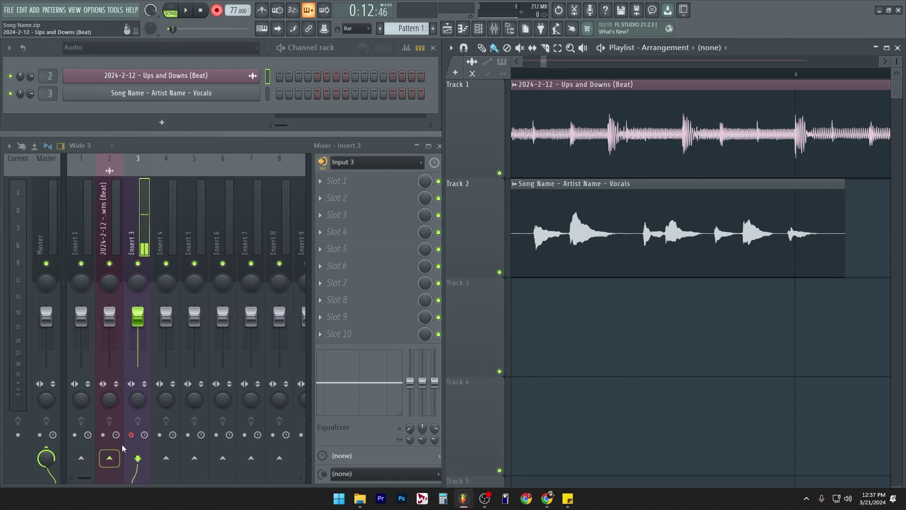
Set Insert 3's recording file to 'Song Name - Artist Name - Chorus' and record the chorus take.
click(131, 435)
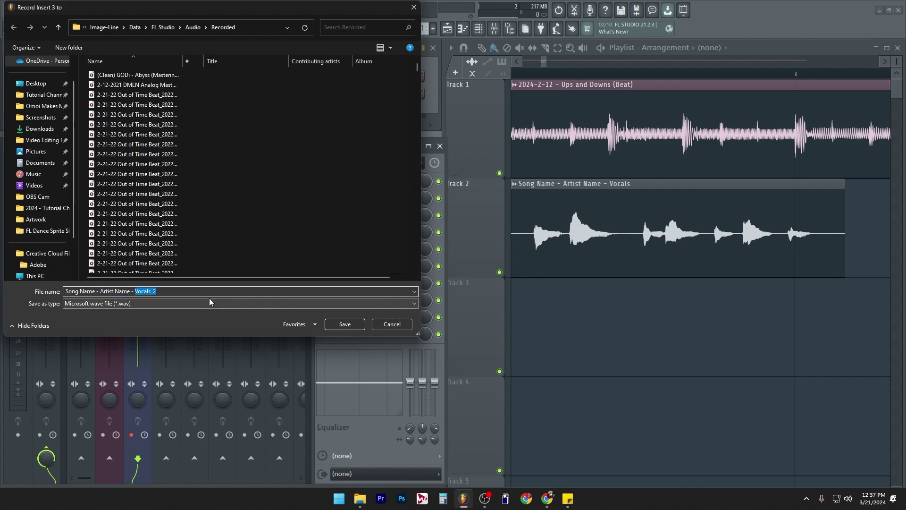
key(Return)
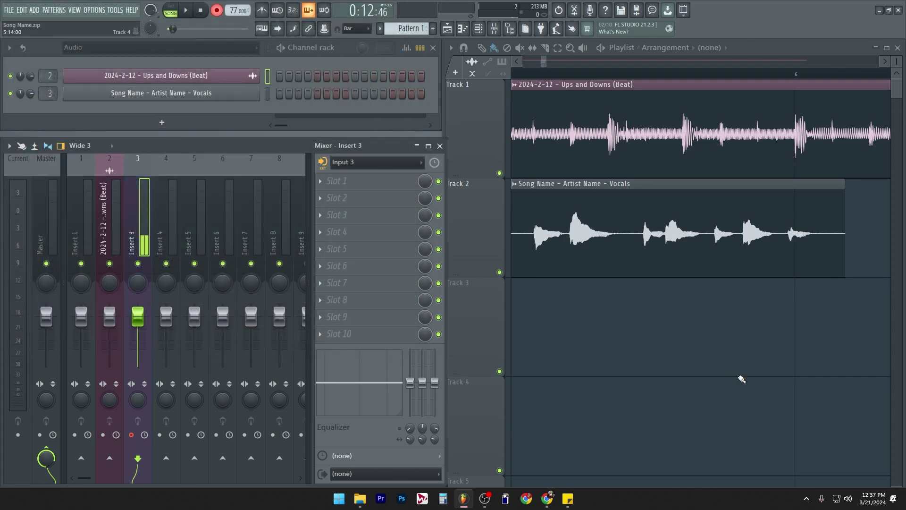
key(space)
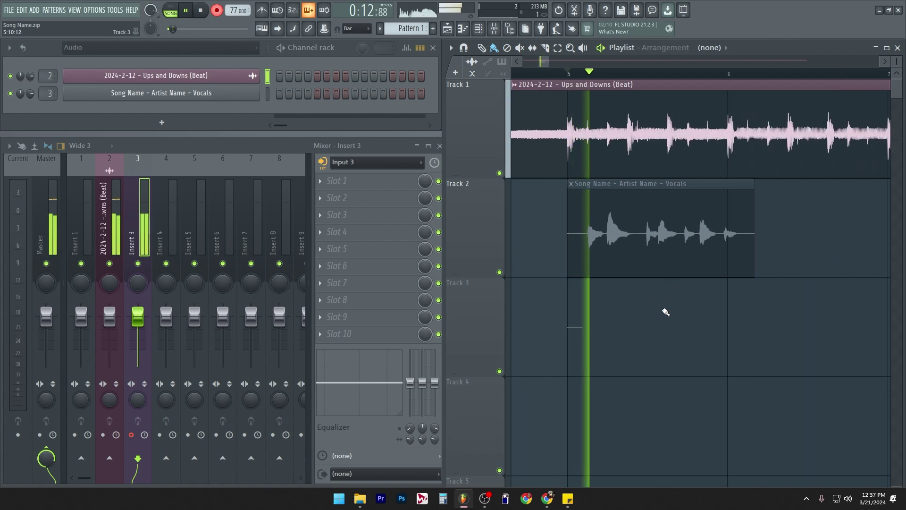
key(space)
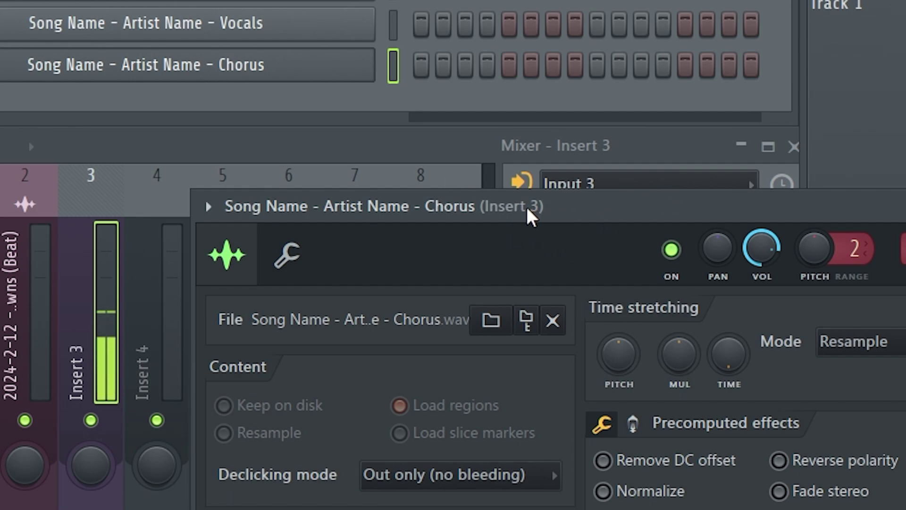
Route the Chorus channel to mixer Insert 5.
click(91, 314)
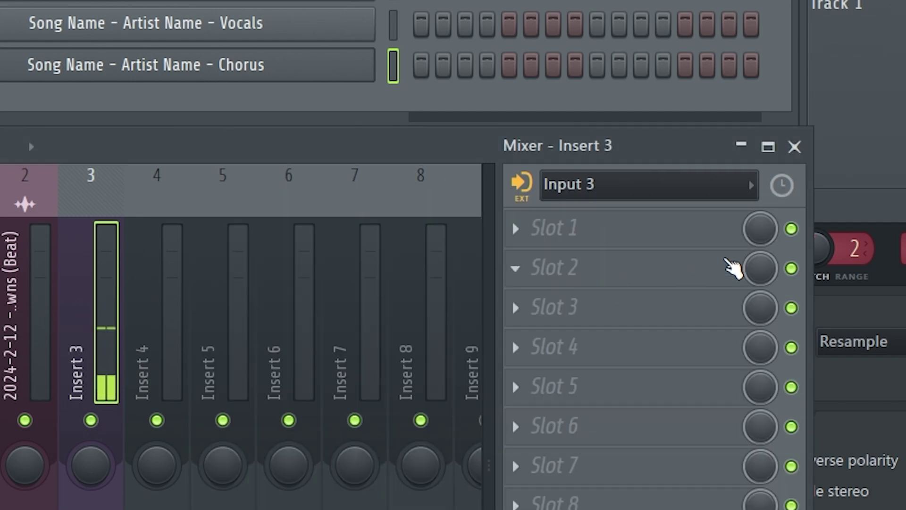
click(849, 307)
drag(851, 255, 848, 226)
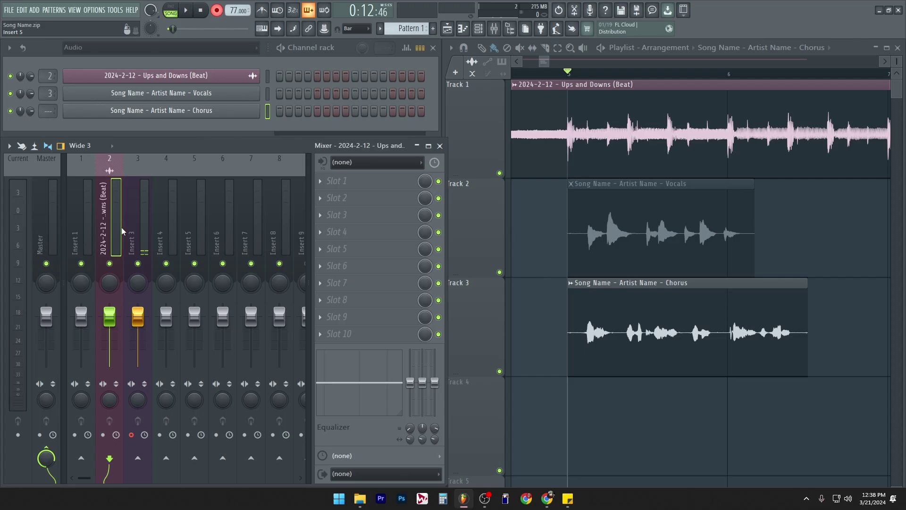
Select mixer Insert 5 and arm it for recording.
click(140, 239)
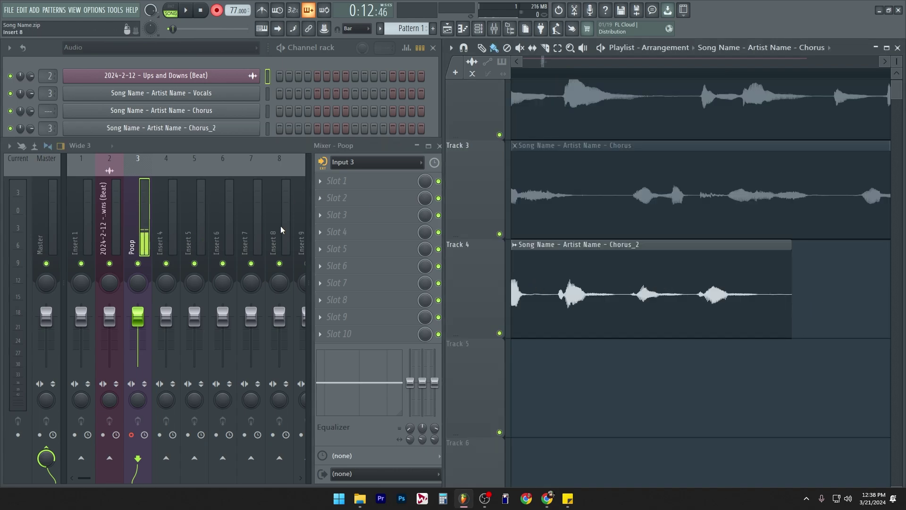
click(161, 239)
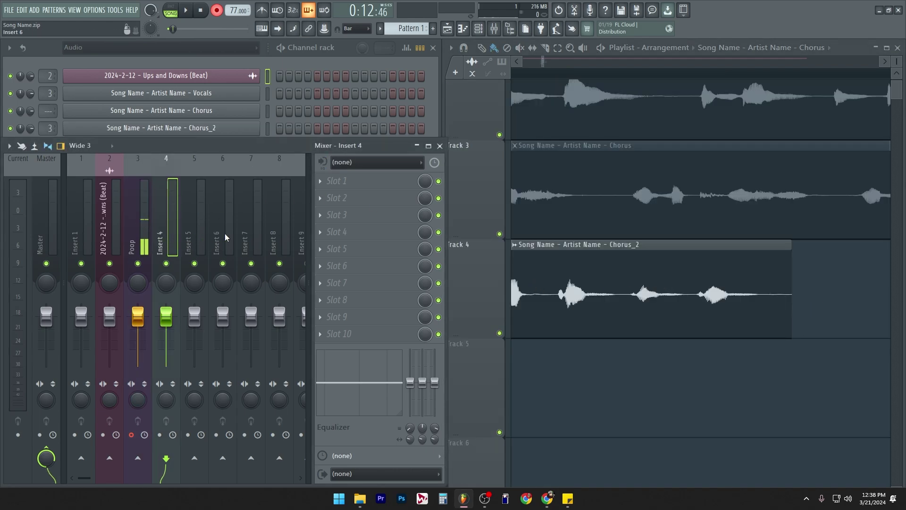
click(136, 231)
click(197, 226)
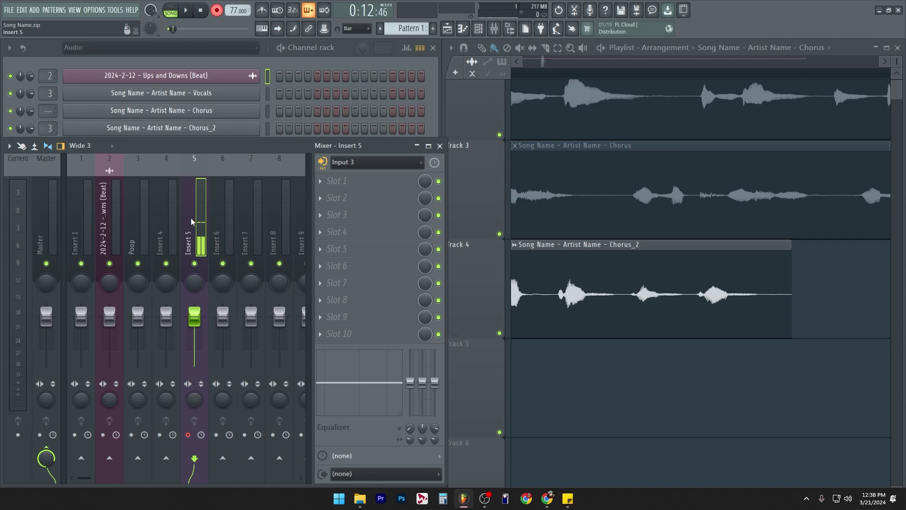
click(188, 435)
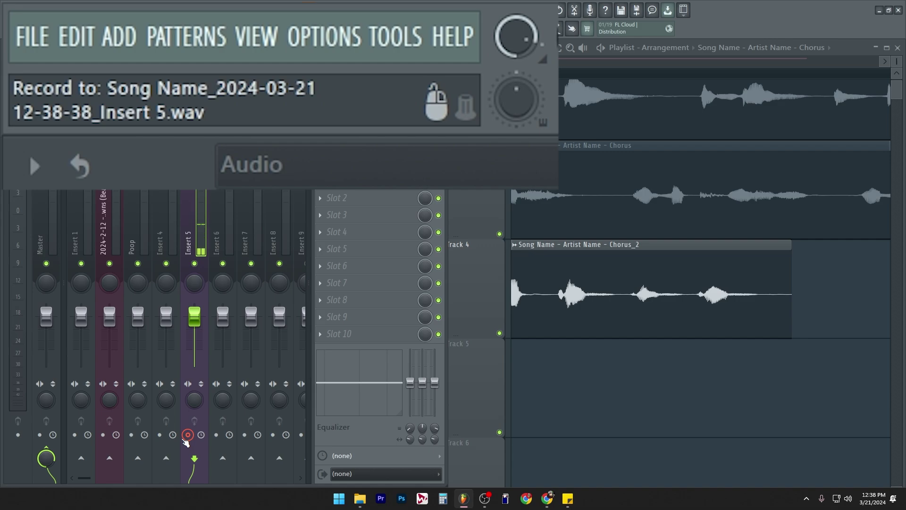
Rename mixer Insert 5 to 'BIG PEEN'.
double_click(188, 217)
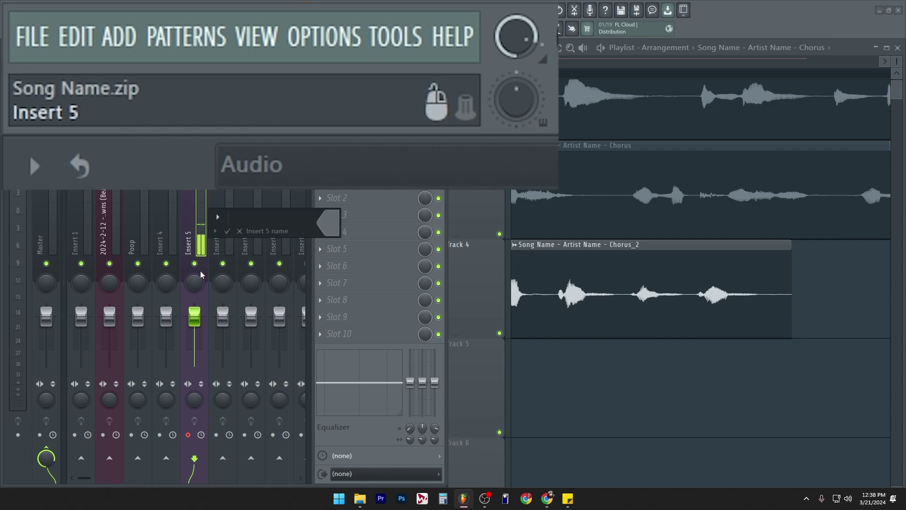
text(BIG PEEN)
key(Return)
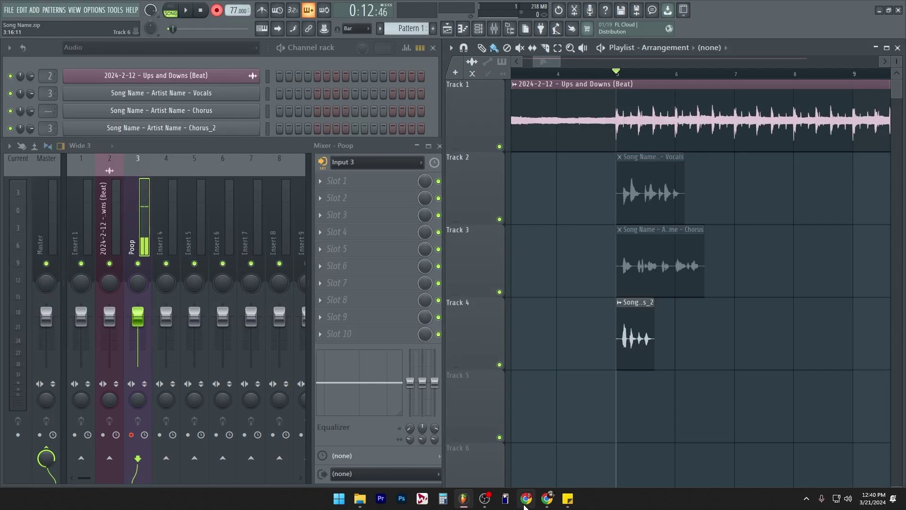
click(525, 500)
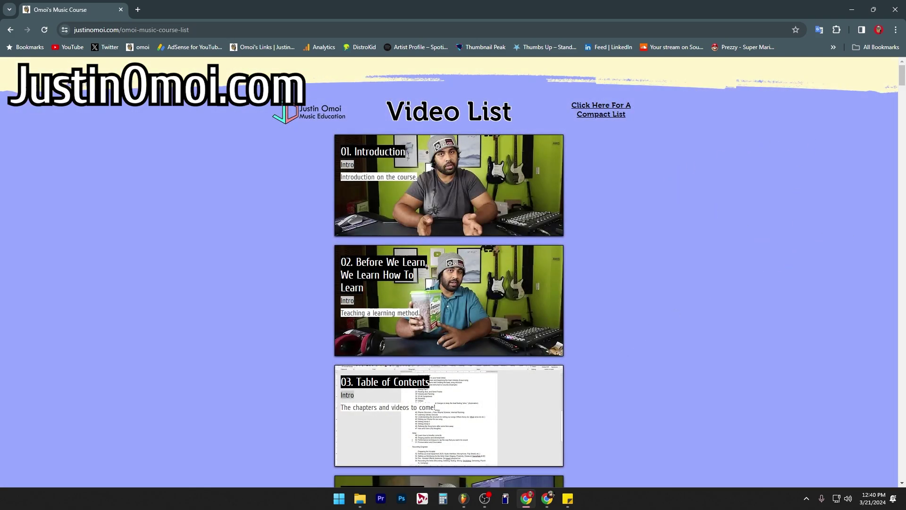
drag(902, 81, 902, 278)
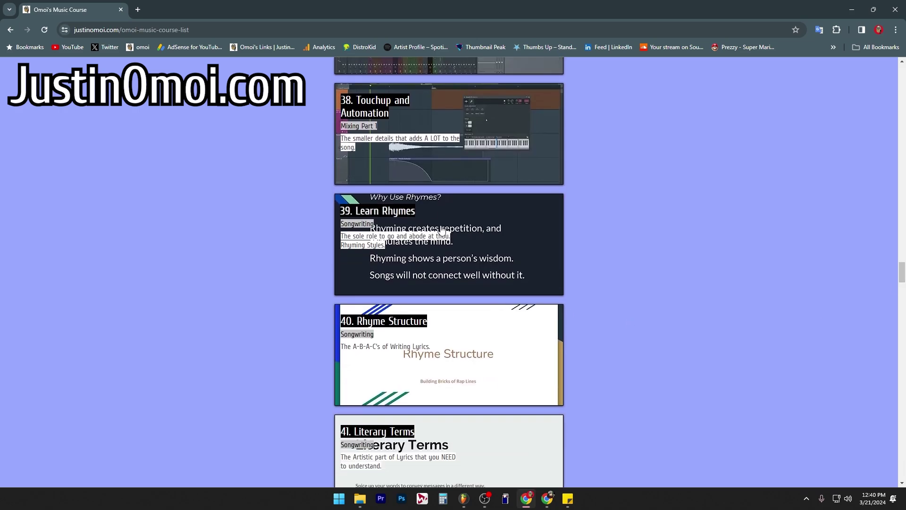
scroll(687, 203, down, 15)
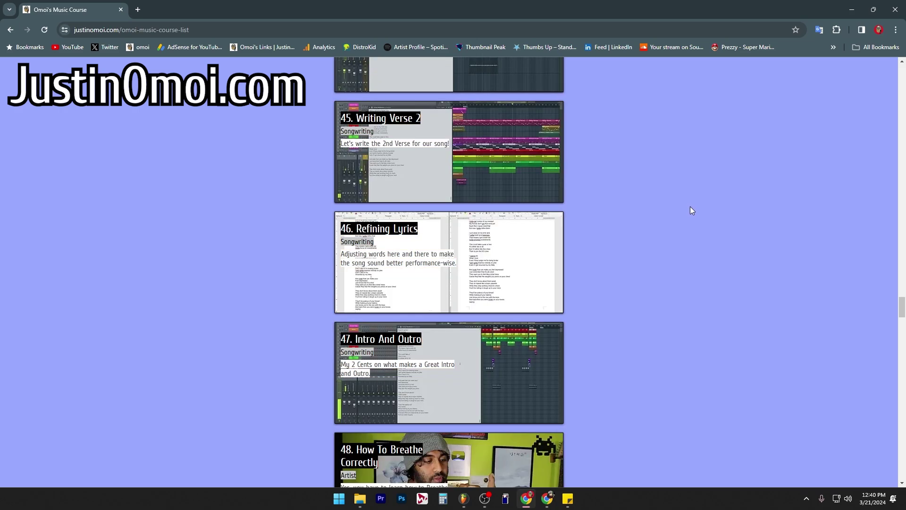
scroll(690, 205, down, 20)
scroll(681, 254, down, 20)
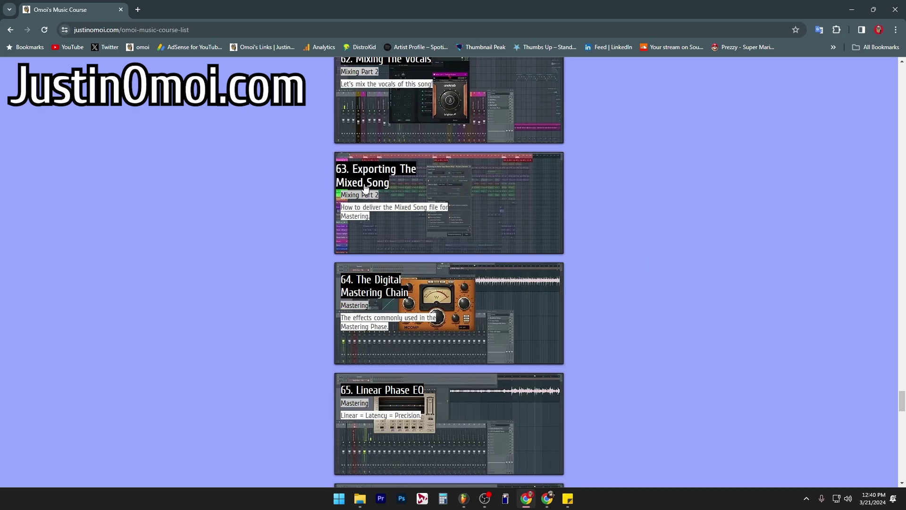
scroll(405, 186, up, 4)
scroll(405, 185, down, 6)
scroll(445, 214, up, 20)
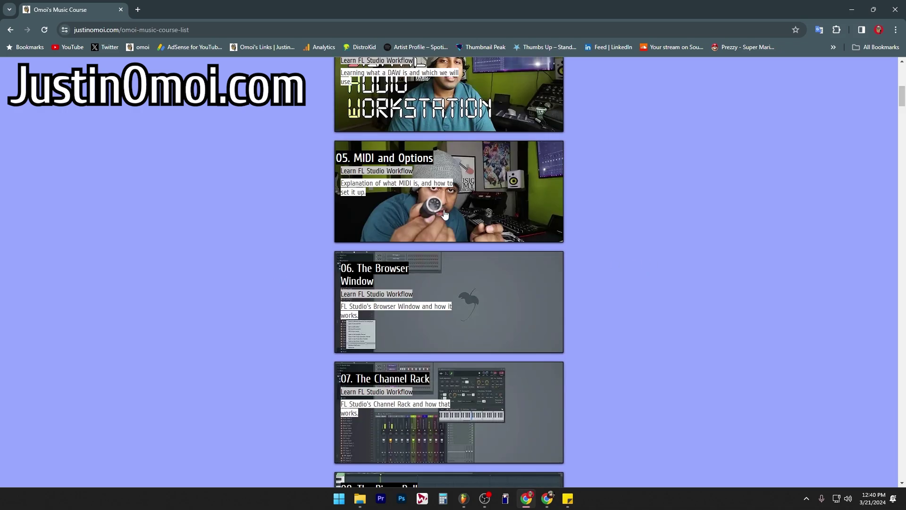